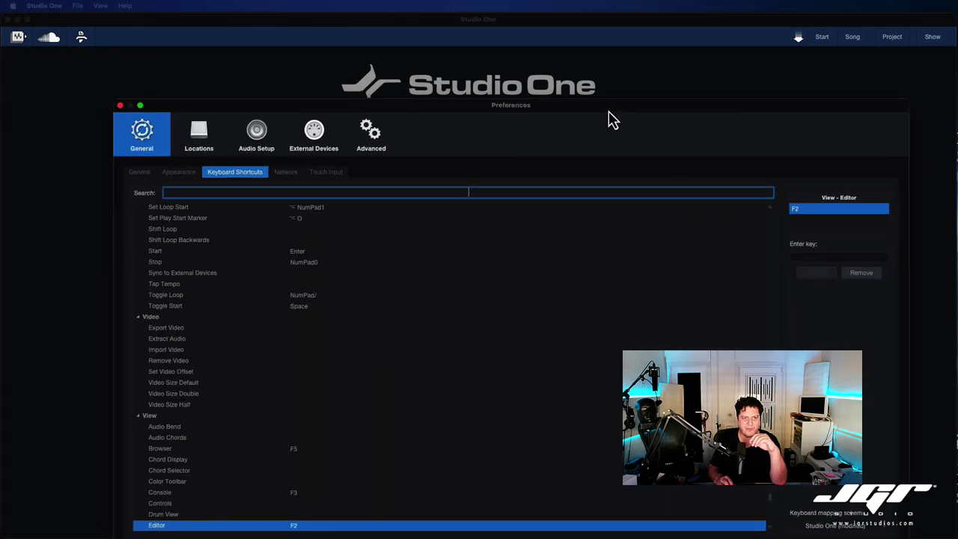
# Review the full keyboard shortcut list and the available keyboard mapping schemes, and close the preferences
pyautogui.scroll(-10, 472, 223)
pyautogui.scroll(15, 470, 218)
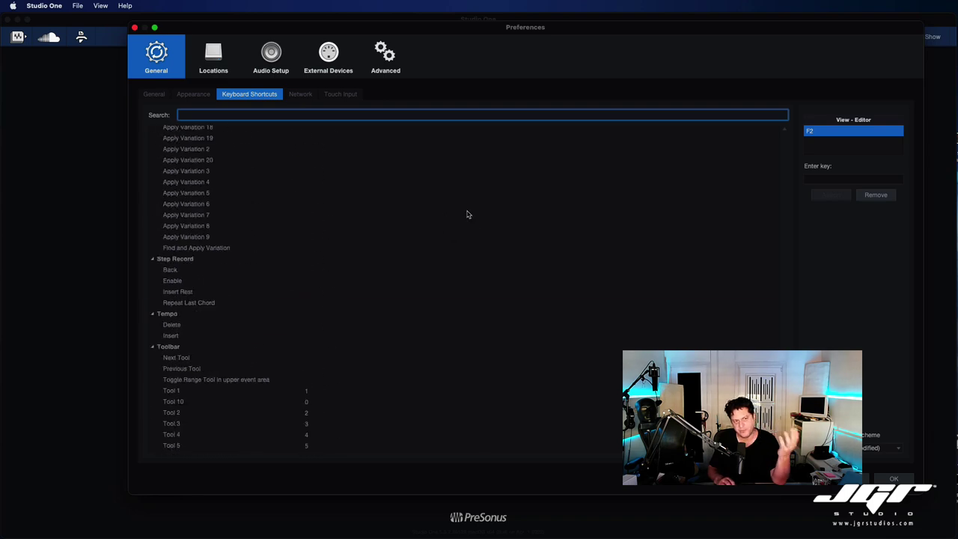
pyautogui.scroll(20, 467, 215)
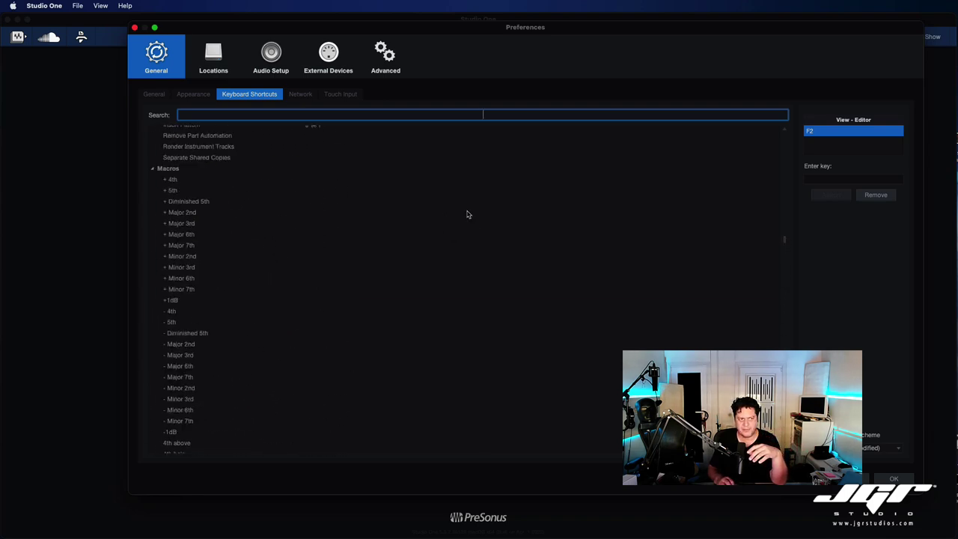
pyautogui.scroll(15, 467, 215)
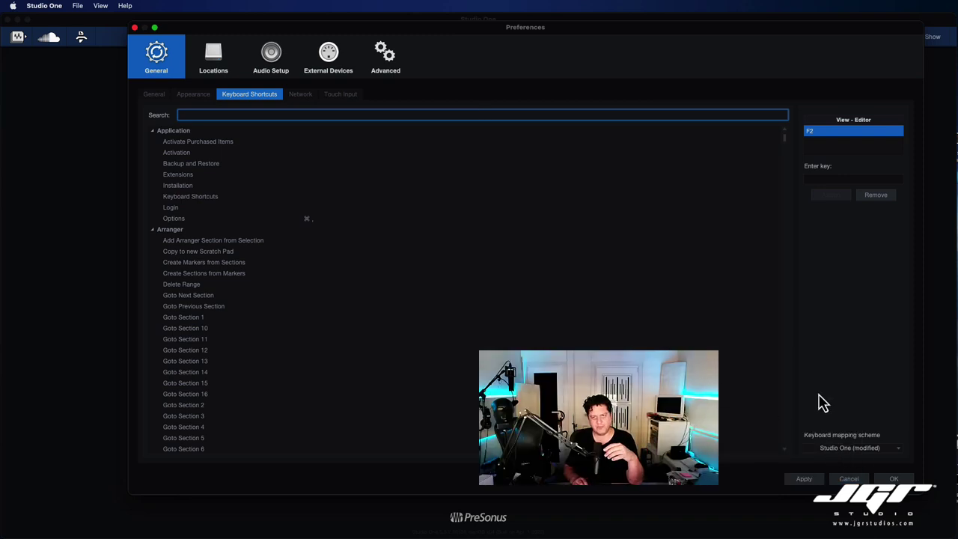
pyautogui.click(896, 449)
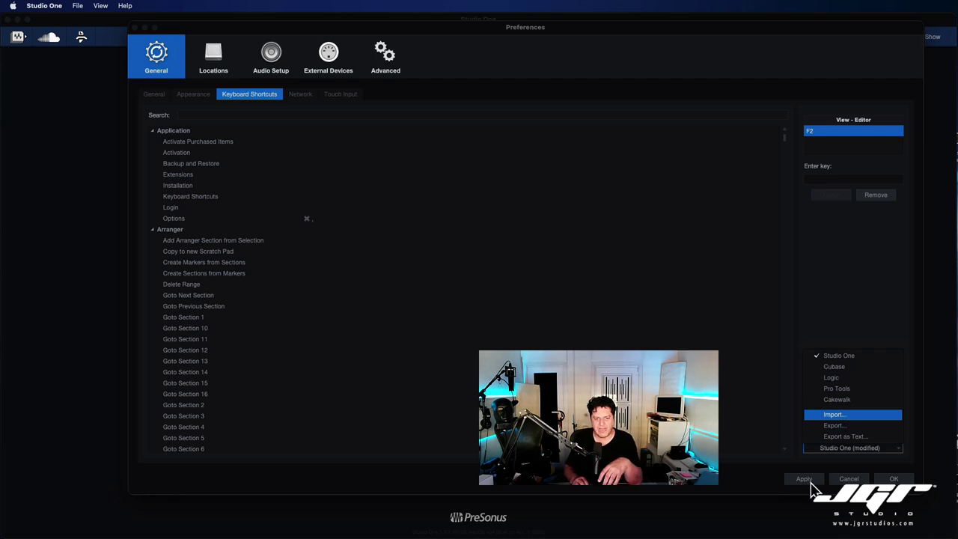
pyautogui.click(898, 482)
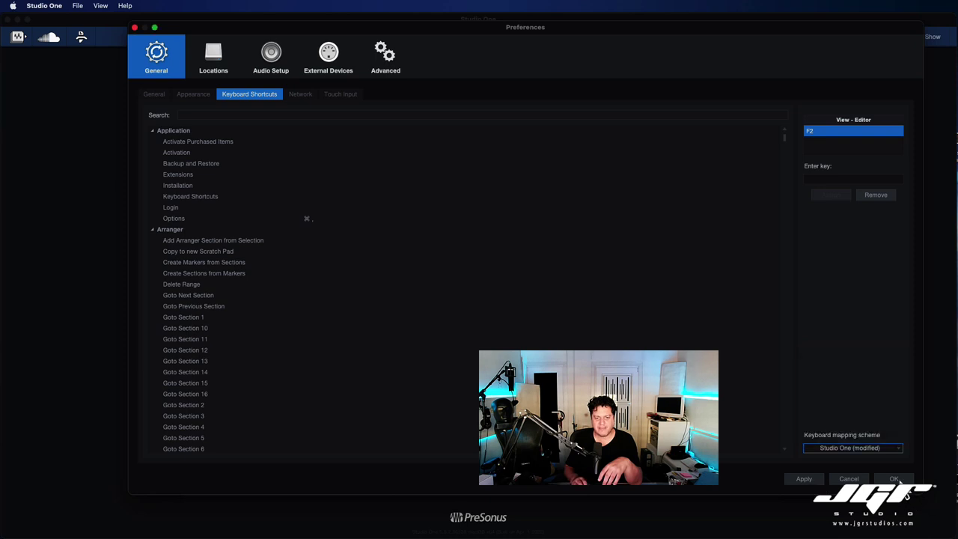
pyautogui.click(895, 479)
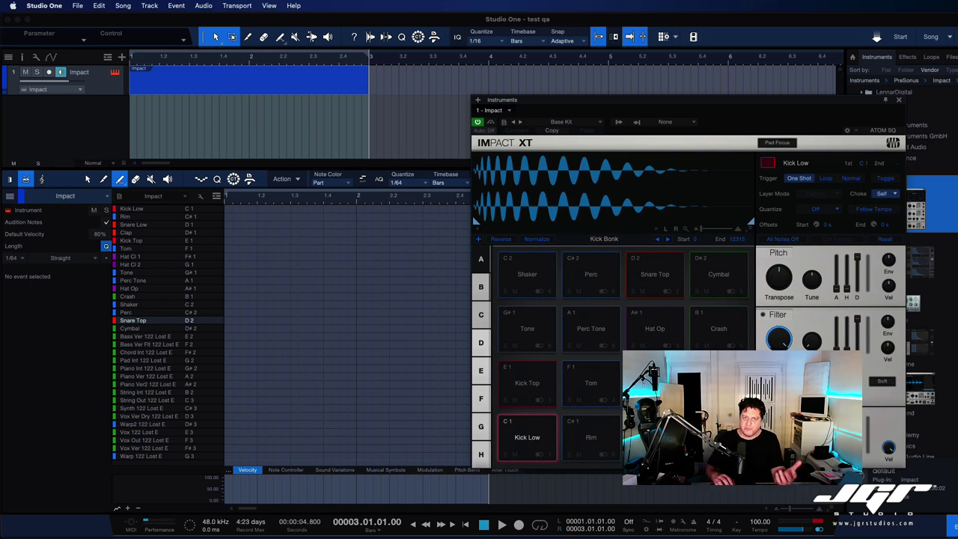
# Close the Impact XT window and paint 1/16 notes on the Snare Top lane across bars 1 and 2
pyautogui.moveTo(703, 102); pyautogui.dragTo(645, 101)
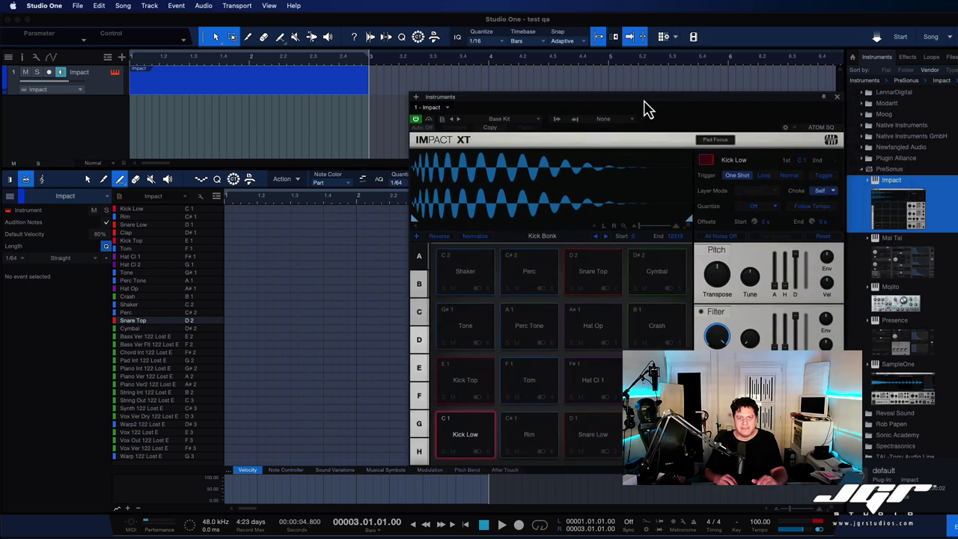
pyautogui.click(837, 97)
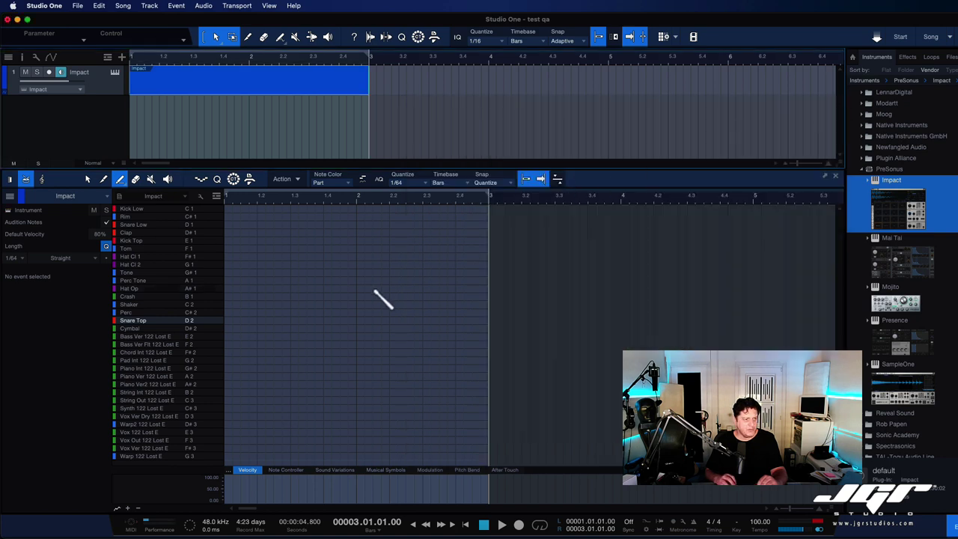
pyautogui.click(415, 184)
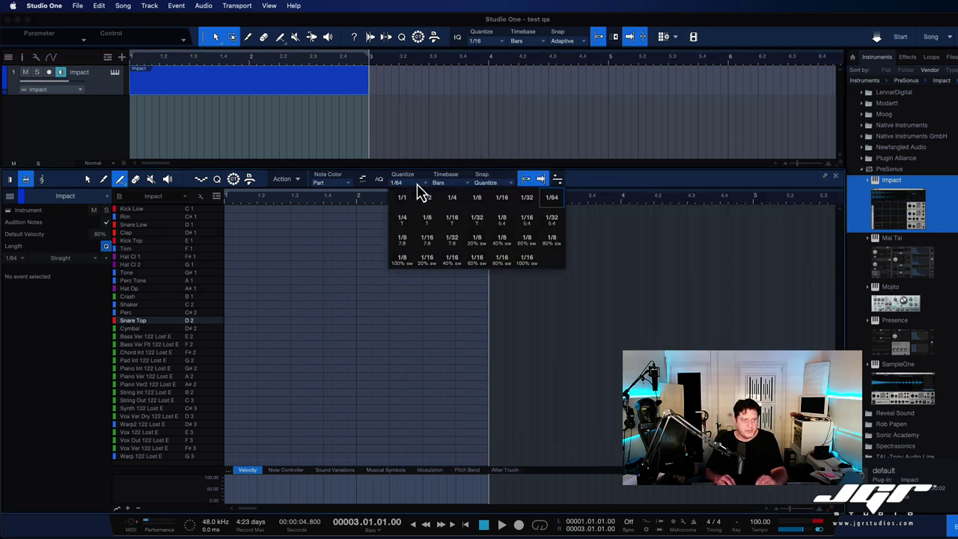
pyautogui.click(500, 210)
pyautogui.moveTo(229, 321)
pyautogui.mouseDown()
pyautogui.moveTo(470, 326)
pyautogui.moveTo(488, 316)
pyautogui.mouseUp()
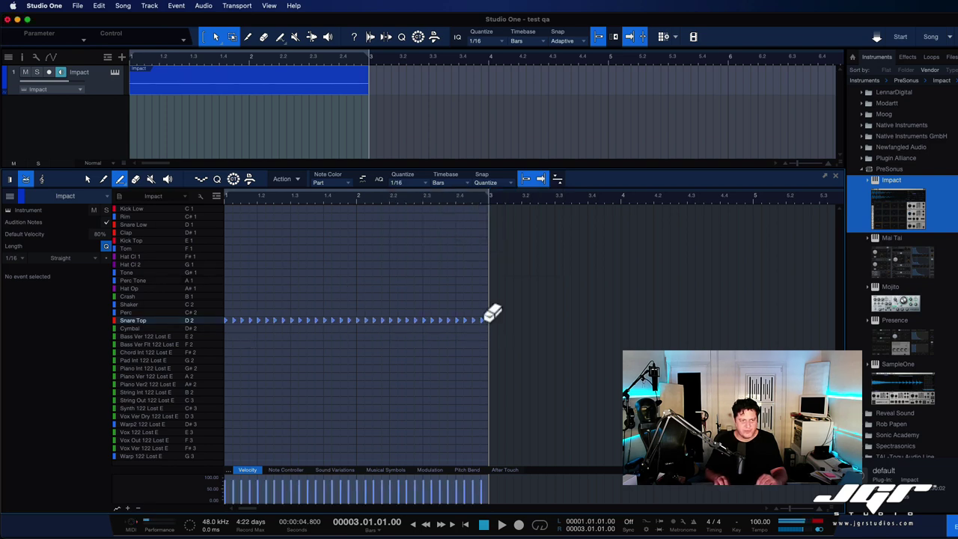
# Set the note editor's quantize to 1/32 and paint Snare Top notes over the first half of bar 2
pyautogui.click(417, 186)
pyautogui.click(528, 199)
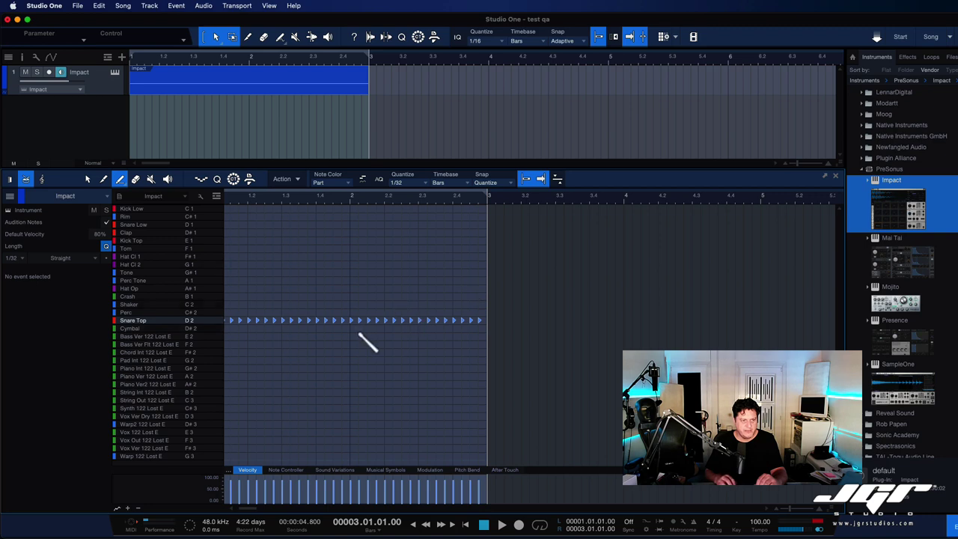
pyautogui.moveTo(350, 320); pyautogui.dragTo(416, 327)
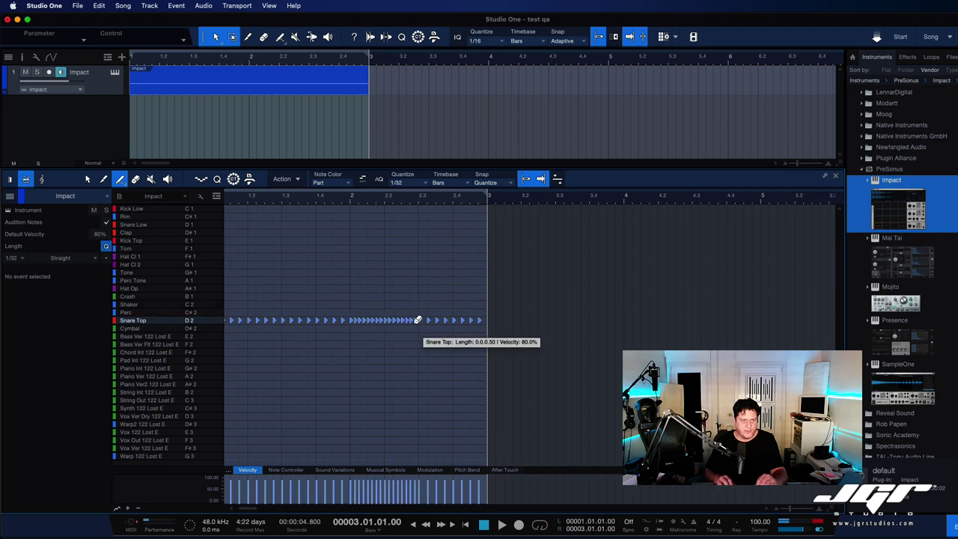
# Set the note editor's quantize to 1/64 and paint Snare Top notes from about beat 2.3 to the end of bar 2
pyautogui.click(424, 187)
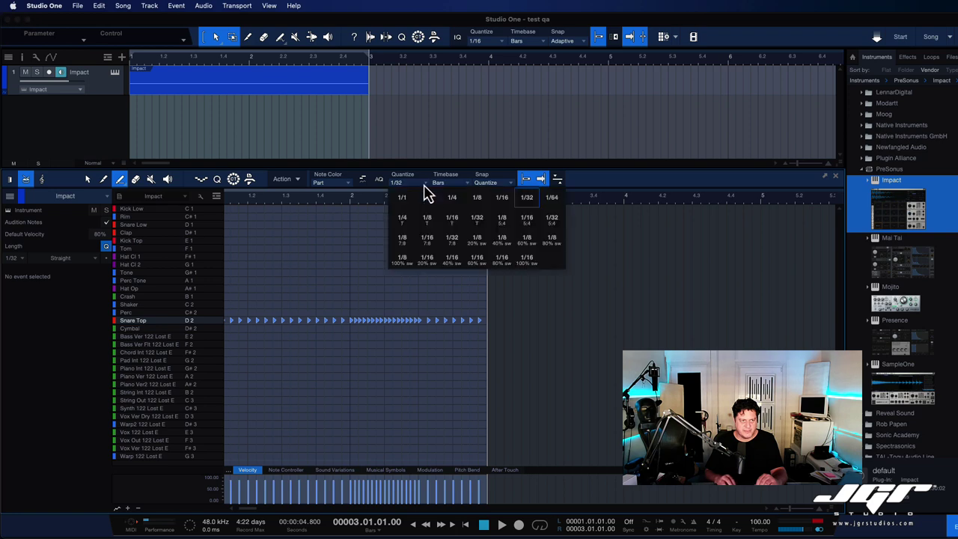
pyautogui.click(551, 199)
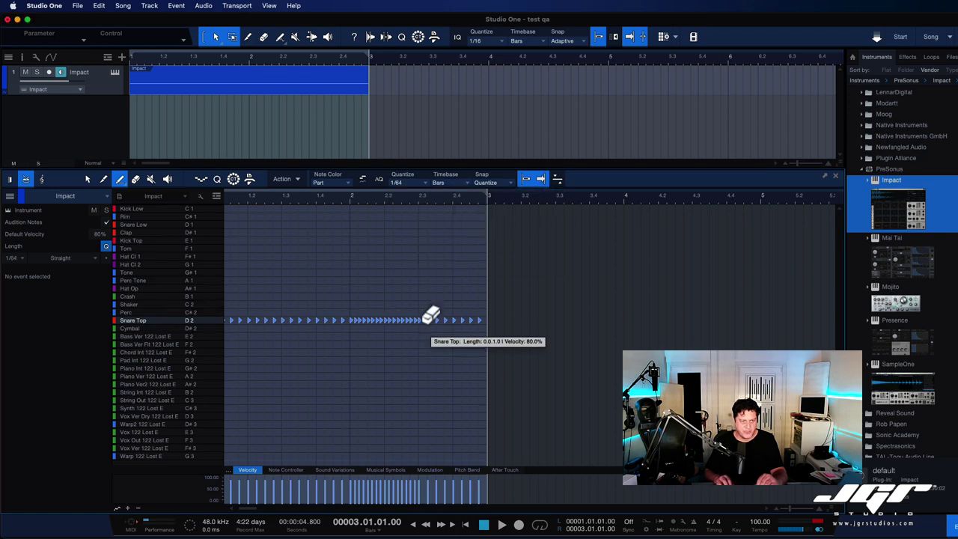
pyautogui.moveTo(426, 324); pyautogui.dragTo(487, 321)
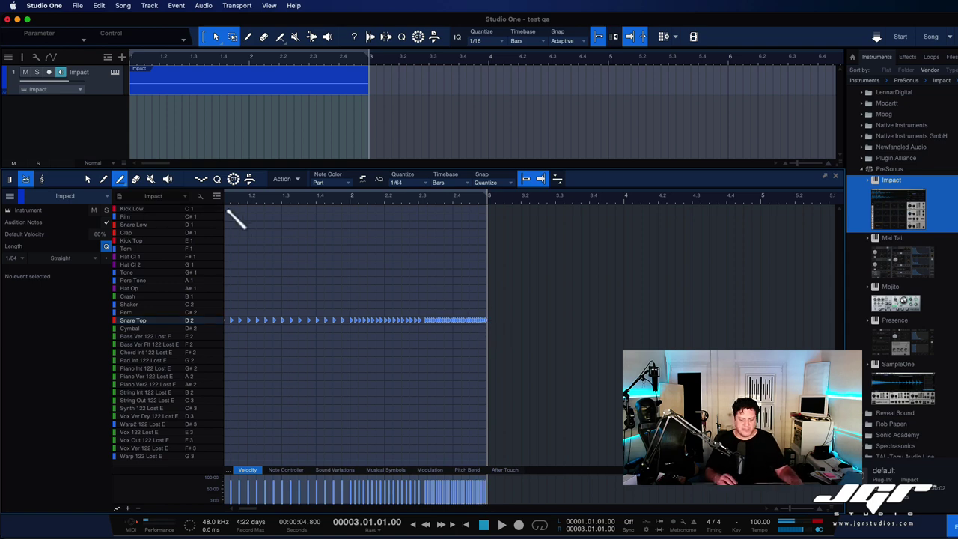
# Play back the Snare Top roll and inspect the spacing of its notes around beat 2.3
pyautogui.press('space')
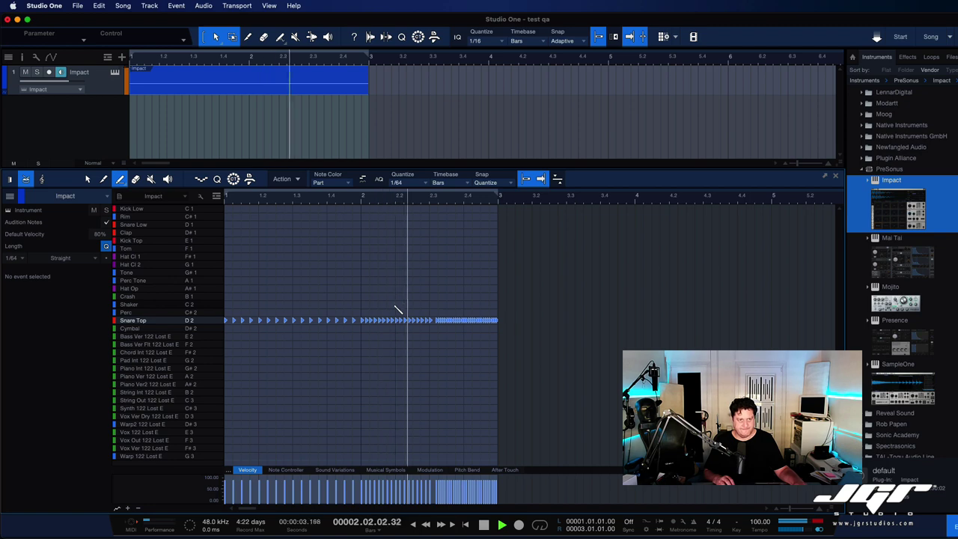
pyautogui.press('space')
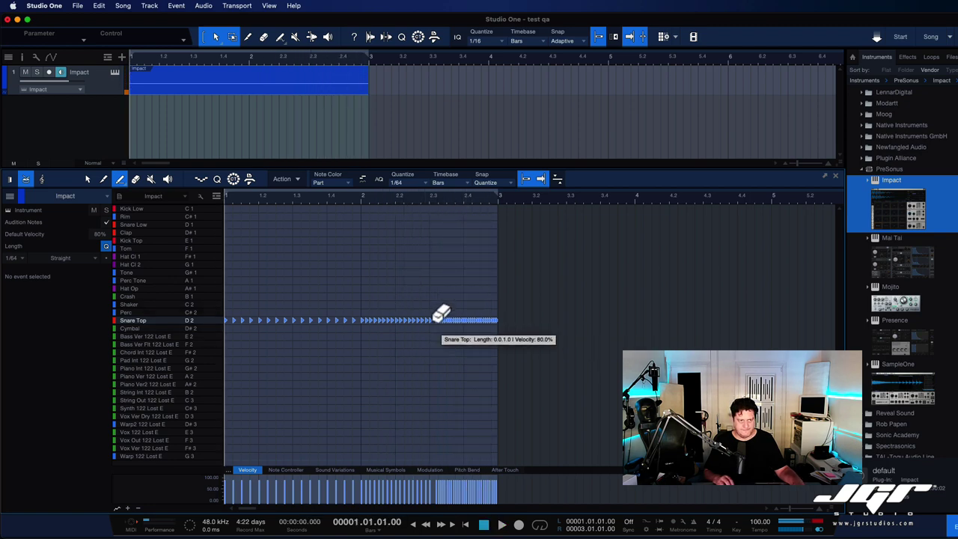
pyautogui.scroll(5, 442, 350)
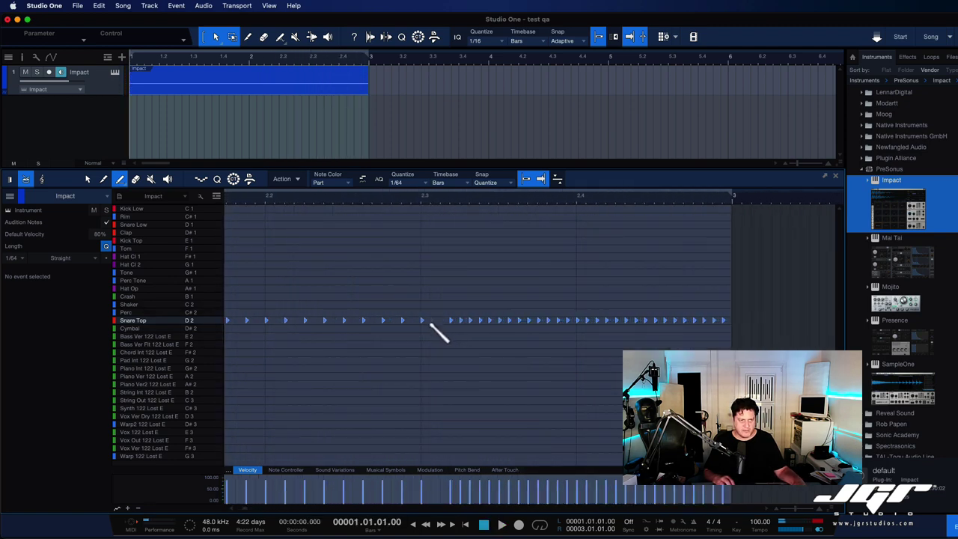
pyautogui.scroll(-5, 458, 334)
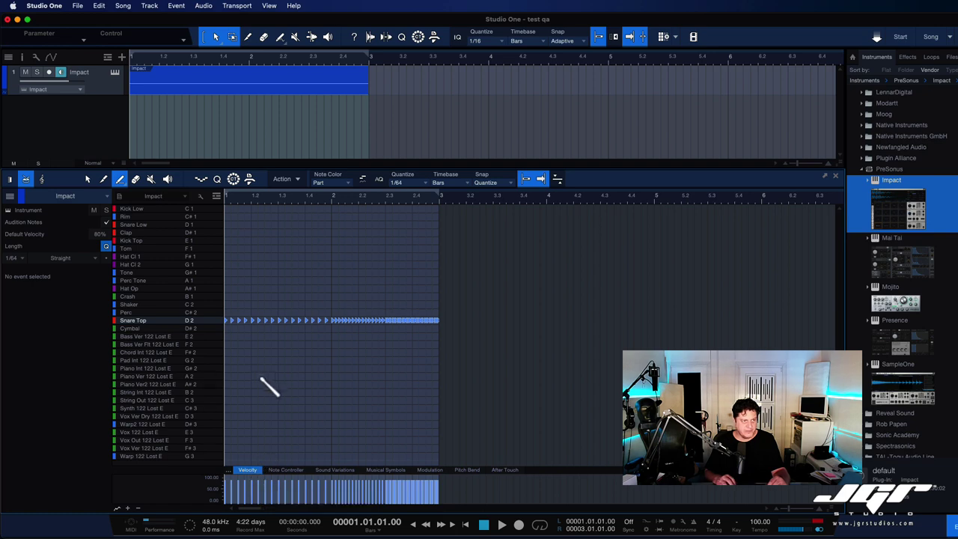
# Enlarge the velocity lane, draw a rising Parabola curve over the Snare Top velocities up to about 80%, and audition the roll
pyautogui.press('1')
pyautogui.moveTo(202, 467); pyautogui.dragTo(200, 380)
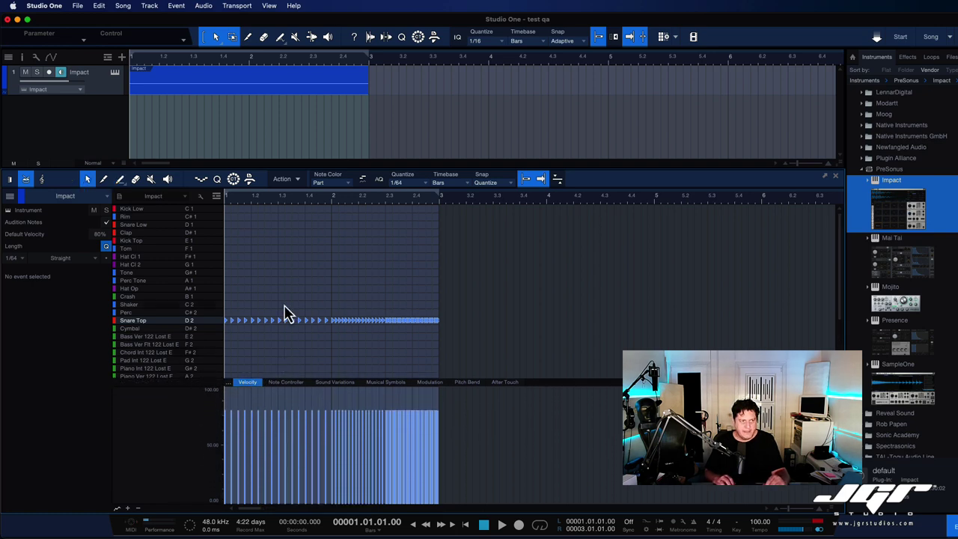
pyautogui.click(121, 182)
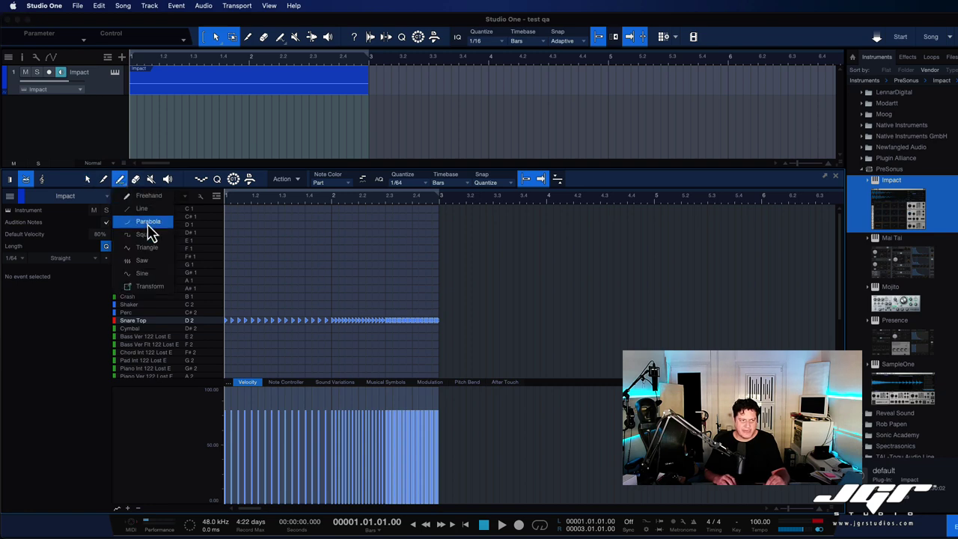
pyautogui.click(147, 223)
pyautogui.moveTo(226, 484)
pyautogui.mouseDown()
pyautogui.moveTo(232, 471)
pyautogui.moveTo(305, 475)
pyautogui.moveTo(388, 449)
pyautogui.moveTo(441, 407)
pyautogui.mouseUp()
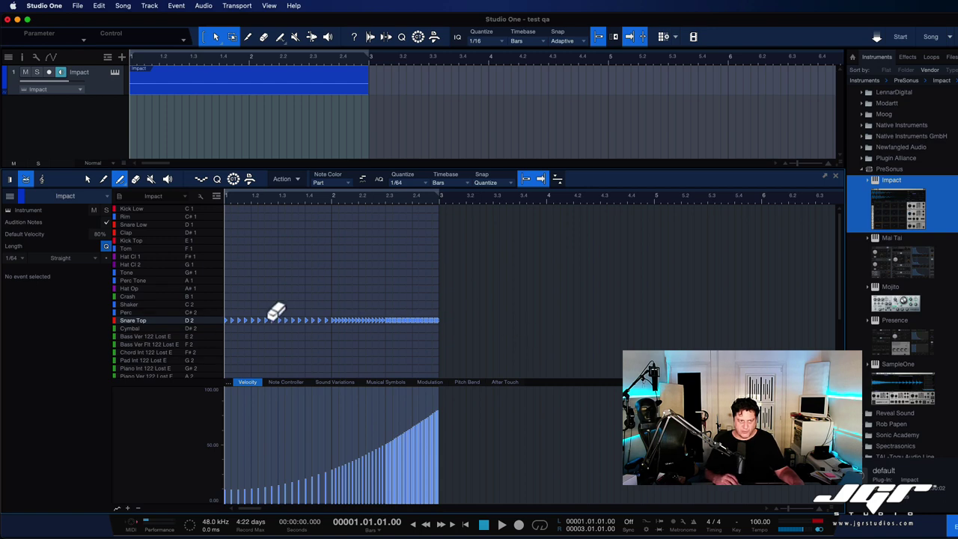
pyautogui.press('space')
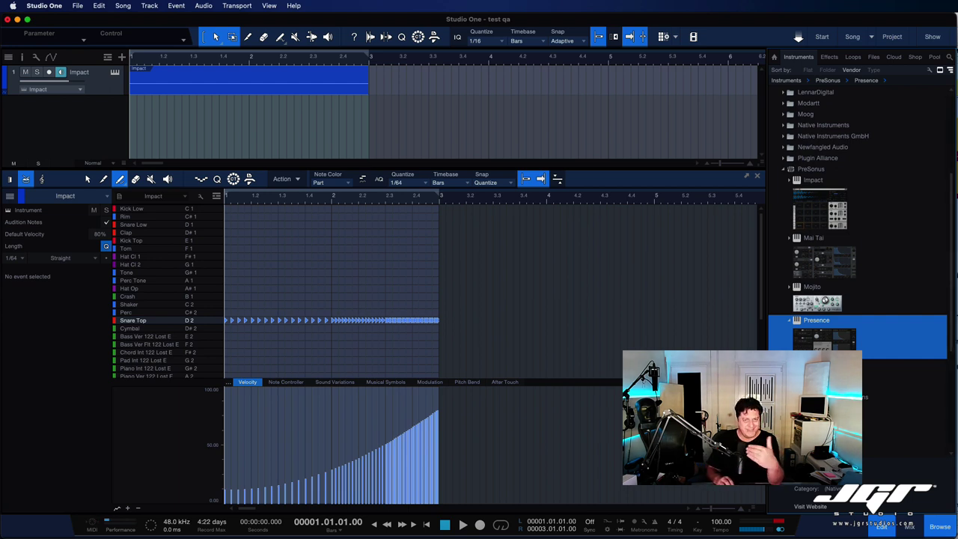
# Switch to Safari and examine the Studio One 5 version comparison table for Sphere, Prime, Artist and Professional
pyautogui.press('super+Tab')
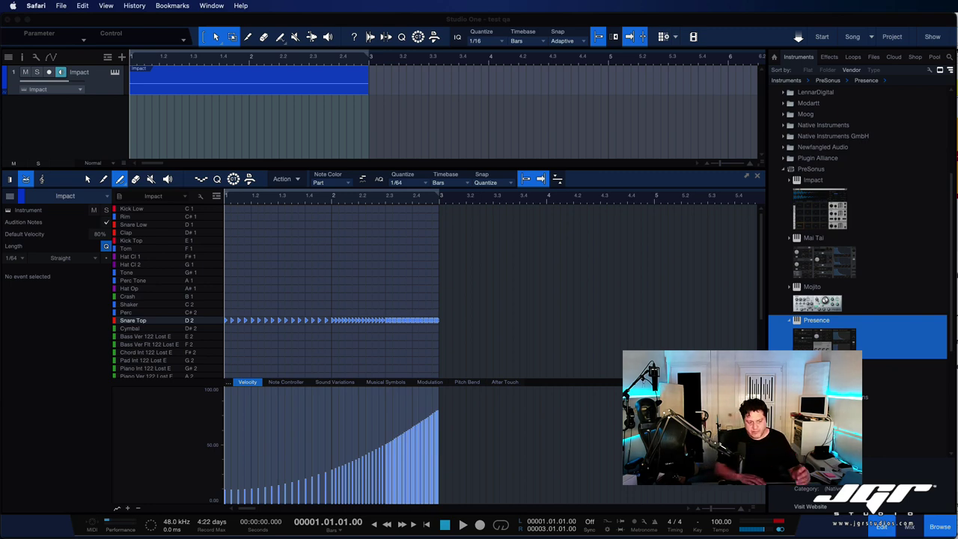
pyautogui.moveTo(633, 21); pyautogui.dragTo(734, 28)
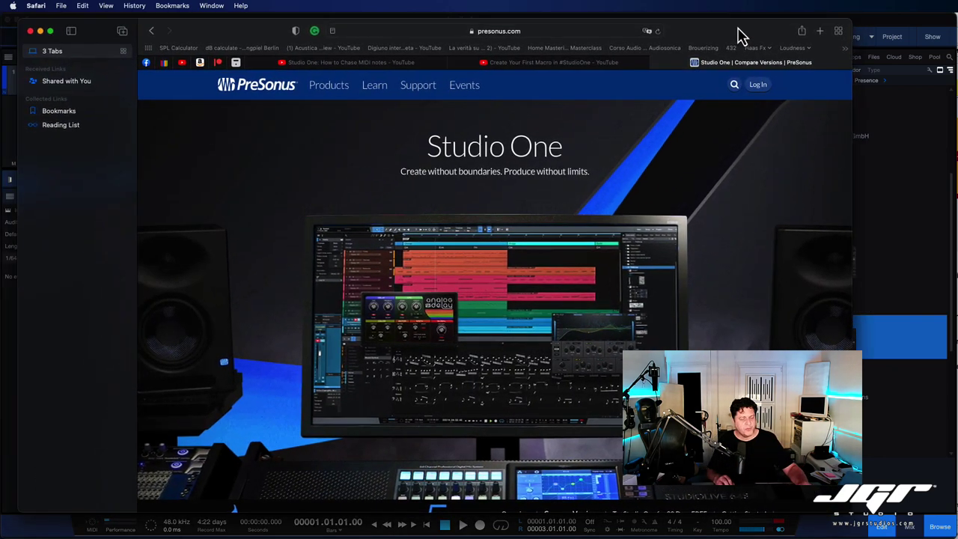
pyautogui.scroll(-10, 528, 261)
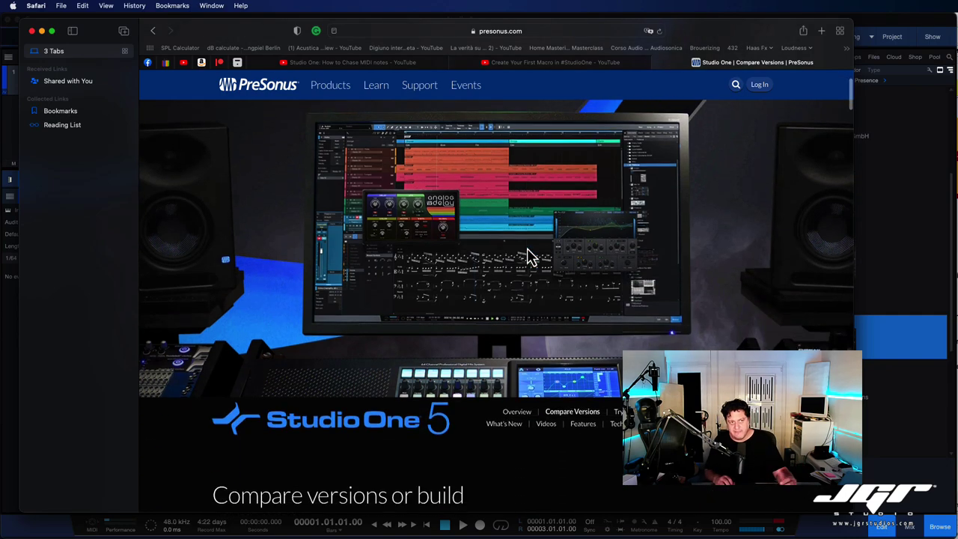
pyautogui.scroll(-5, 528, 262)
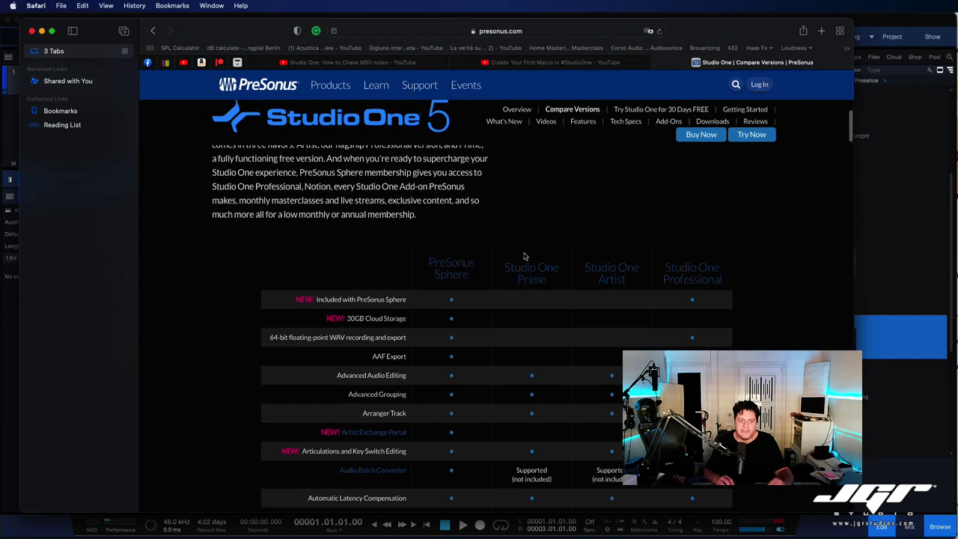
pyautogui.scroll(-2, 524, 257)
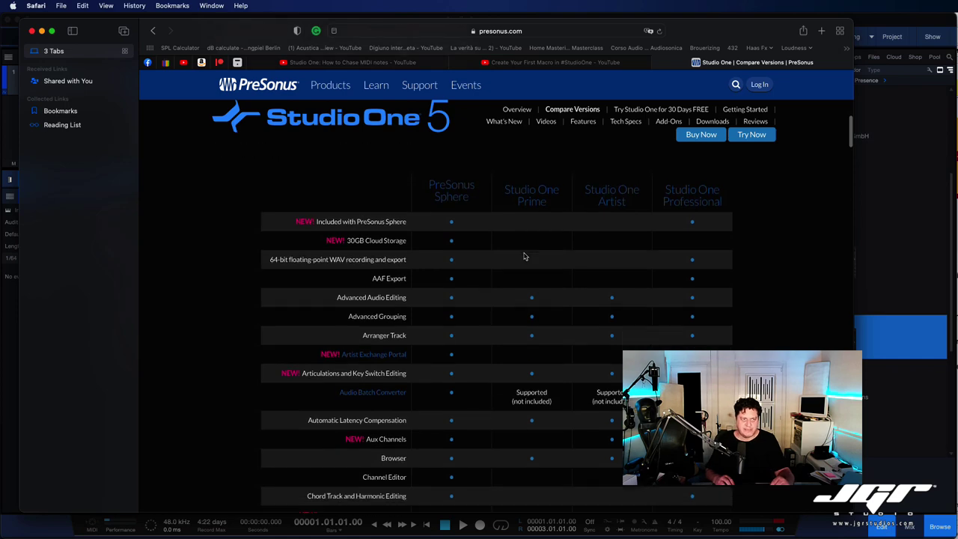
pyautogui.scroll(-10, 438, 223)
pyautogui.scroll(-15, 438, 218)
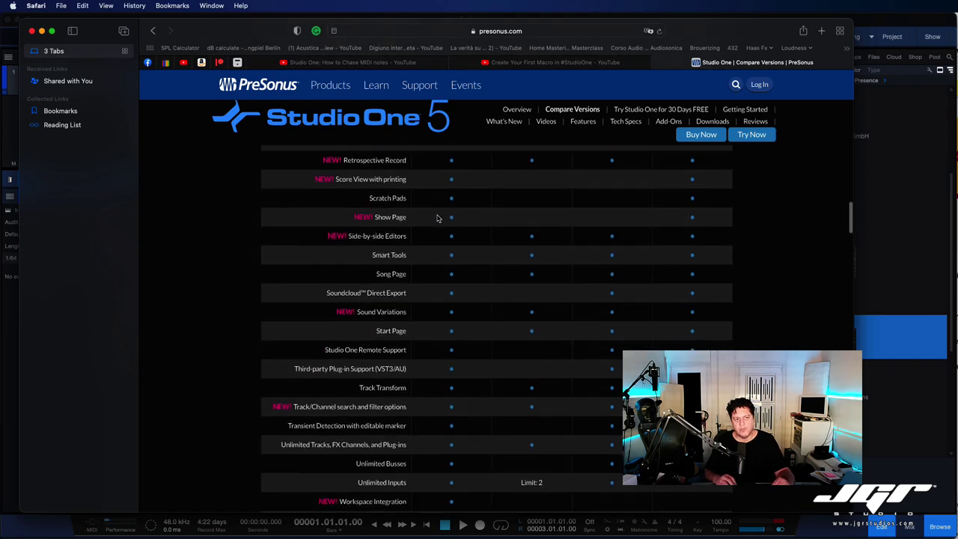
pyautogui.scroll(20, 438, 218)
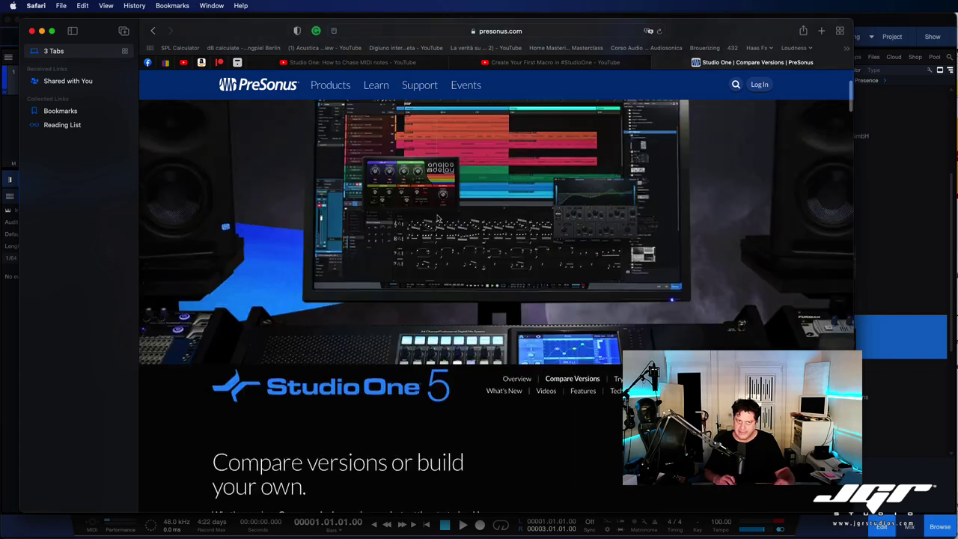
pyautogui.scroll(-5, 438, 218)
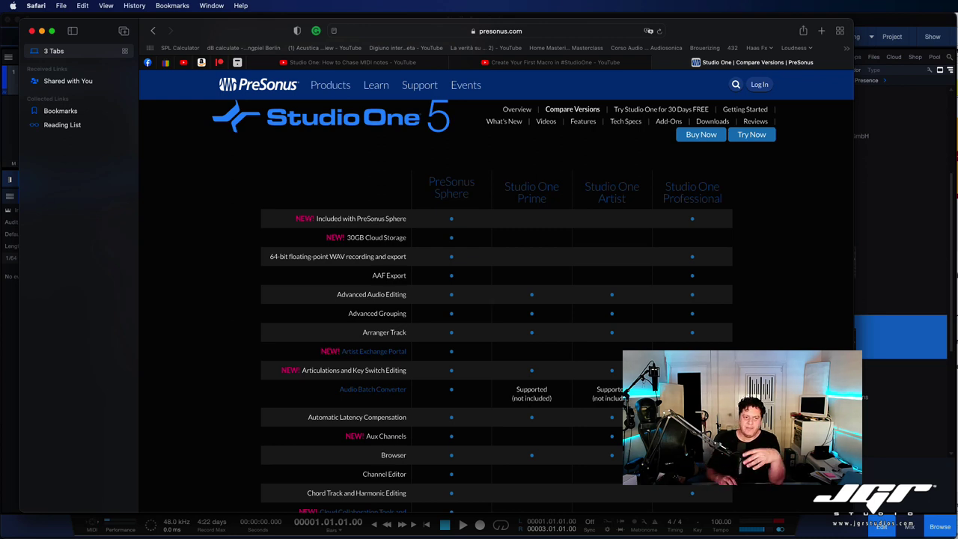
pyautogui.scroll(-3, 618, 293)
pyautogui.scroll(-6, 612, 285)
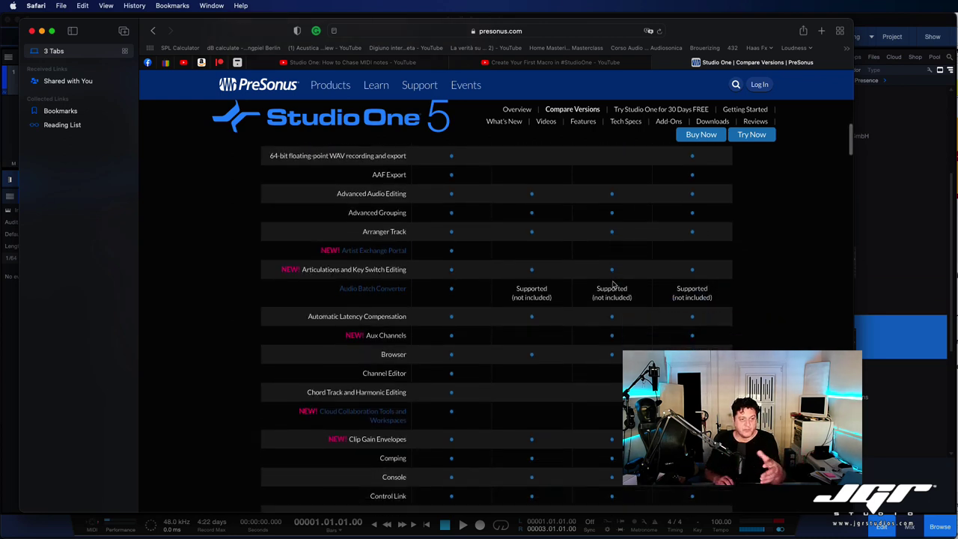
pyautogui.scroll(8, 612, 285)
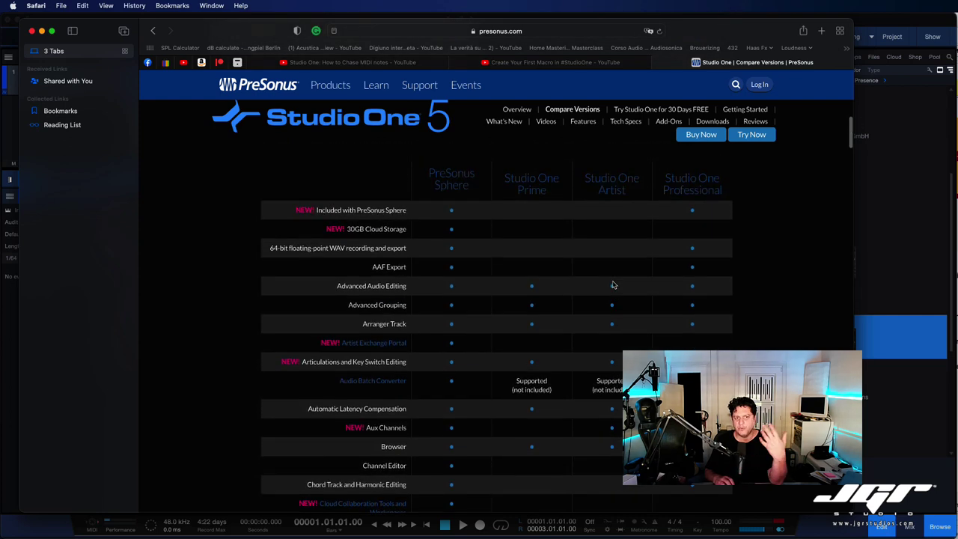
pyautogui.scroll(2, 614, 284)
pyautogui.scroll(-6, 710, 274)
pyautogui.scroll(-5, 710, 273)
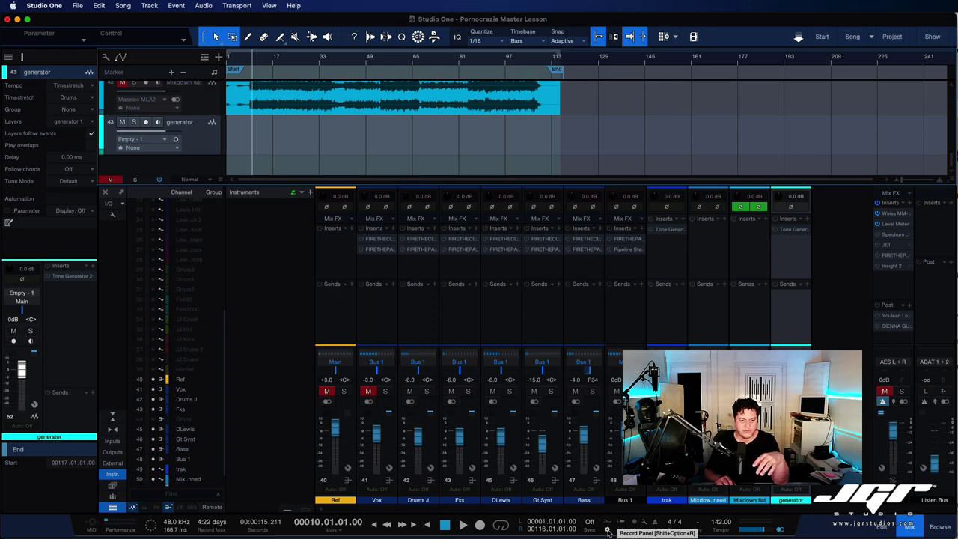
# Switch back to Studio One and show the Record Panel in the open master lesson song
pyautogui.click(608, 531)
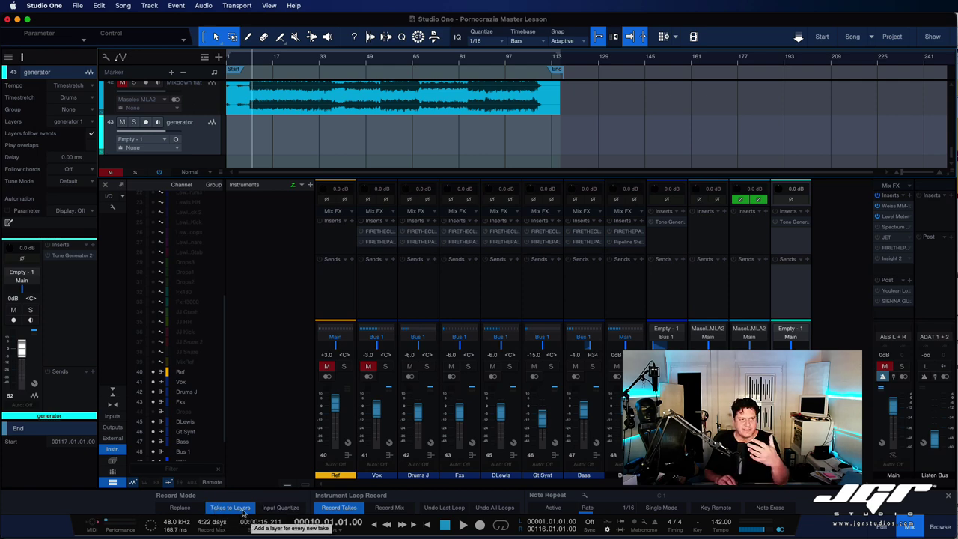
# Arm the generator track for recording and set its input to ISATwo 1 - MADI 5
pyautogui.click(146, 121)
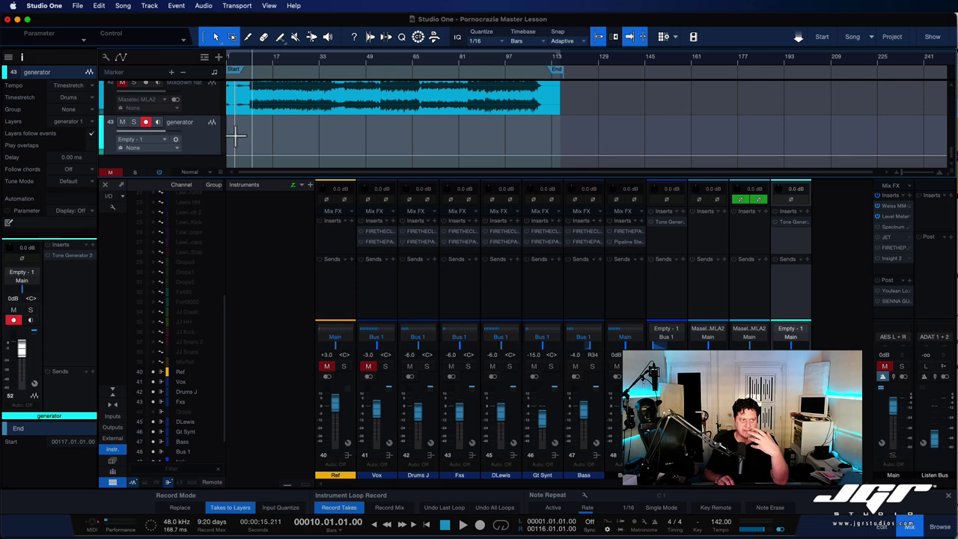
pyautogui.click(27, 272)
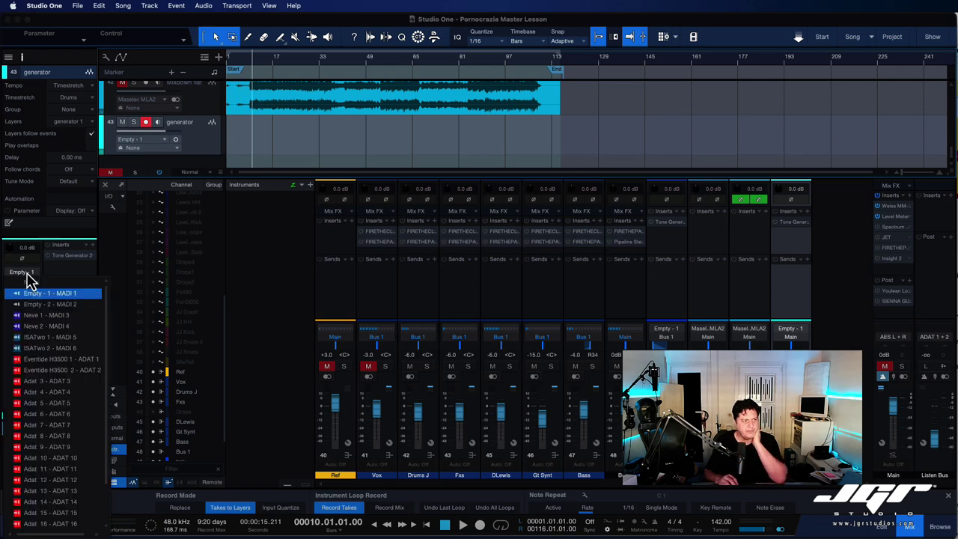
pyautogui.click(41, 338)
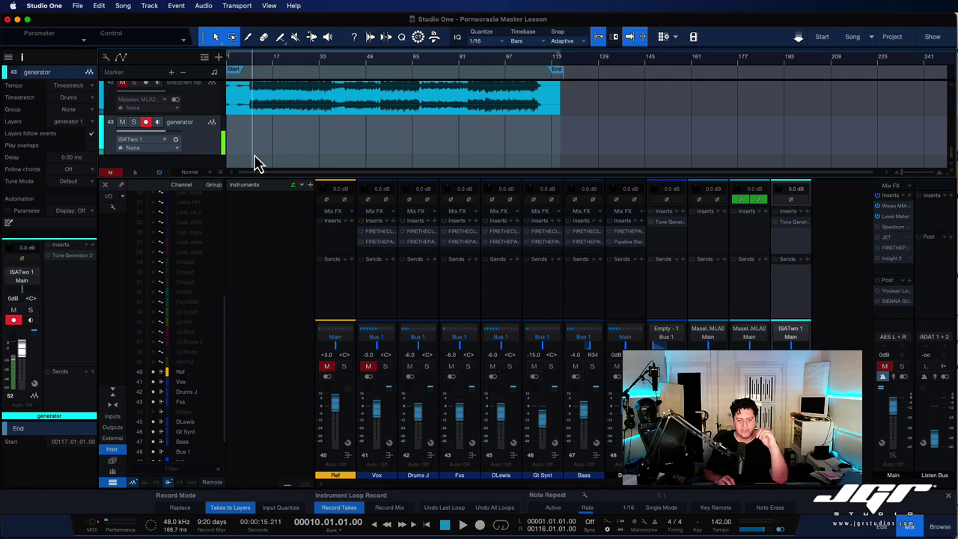
# Record a first take on the generator track from about bar 10 to bar 12
pyautogui.press('KP_Multiply')
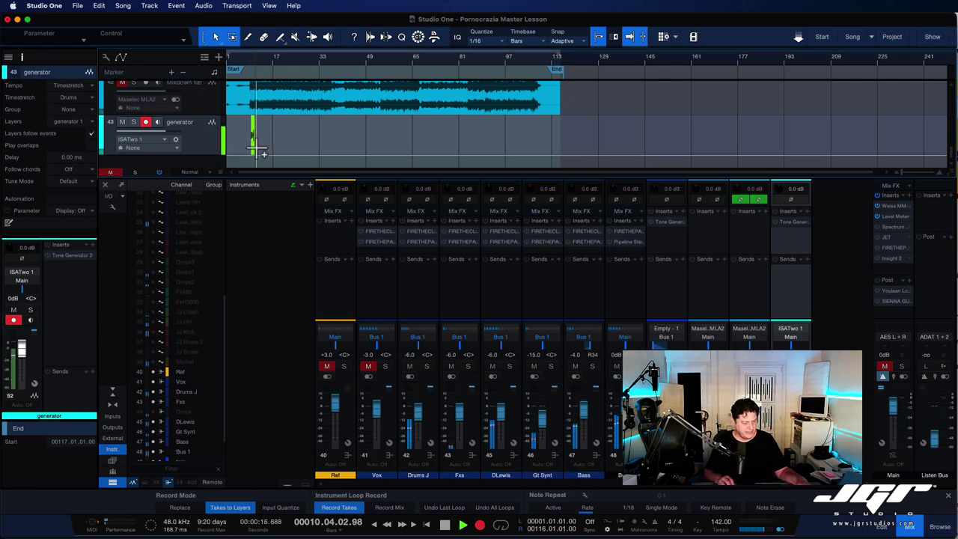
pyautogui.scroll(10, 255, 151)
pyautogui.hscroll(-8, 296, 154)
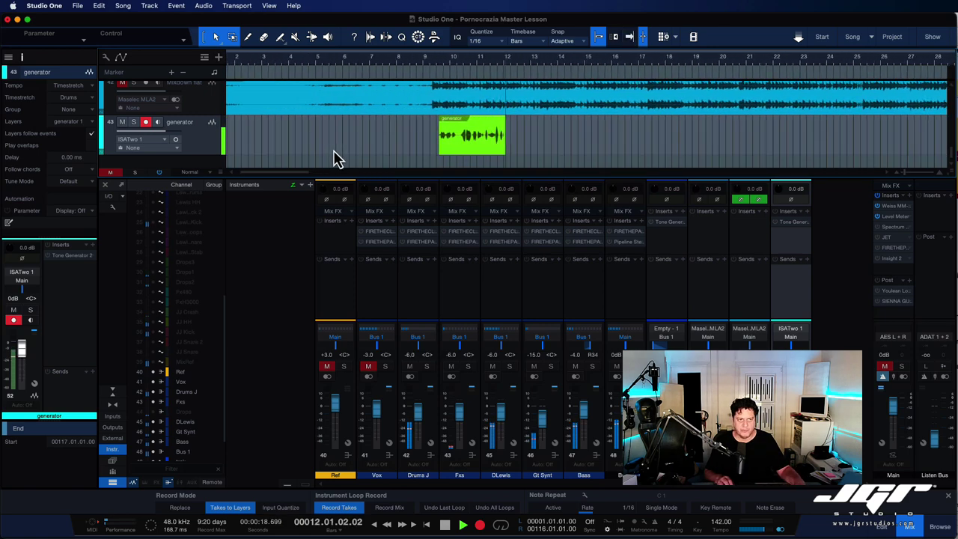
pyautogui.press('space')
pyautogui.scroll(-2, 416, 163)
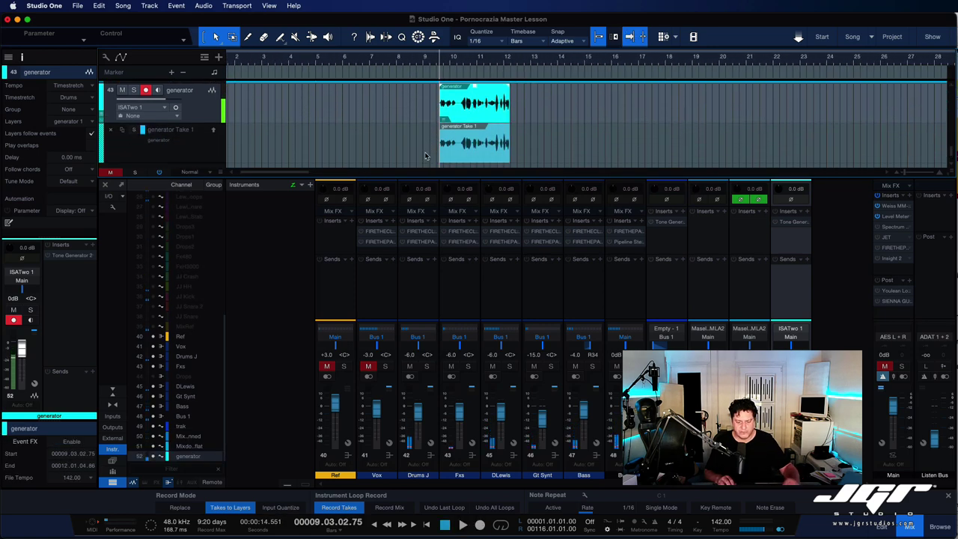
# Record a second take over the first on the generator track and enlarge the arrangement area to show the take layers
pyautogui.press('KP_Multiply')
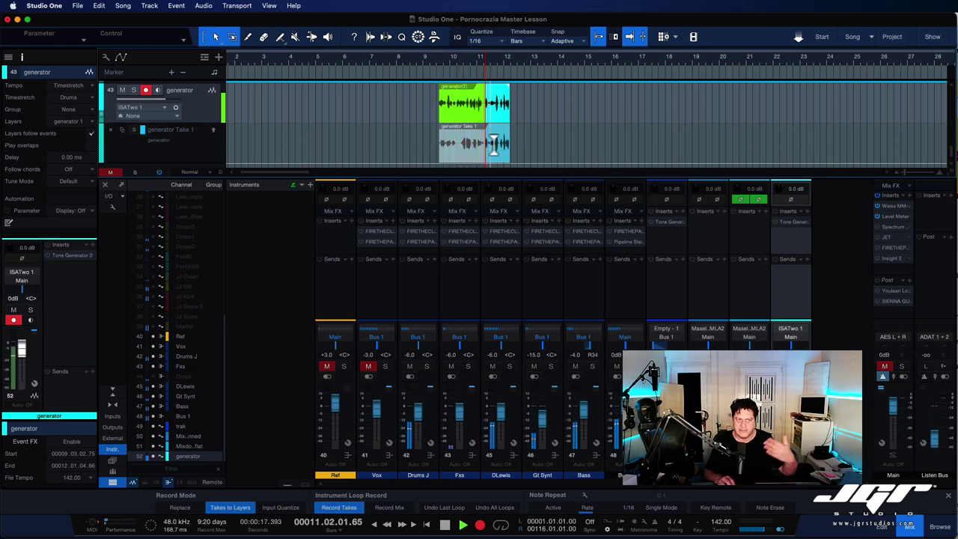
pyautogui.moveTo(564, 179); pyautogui.dragTo(567, 271)
pyautogui.press('space')
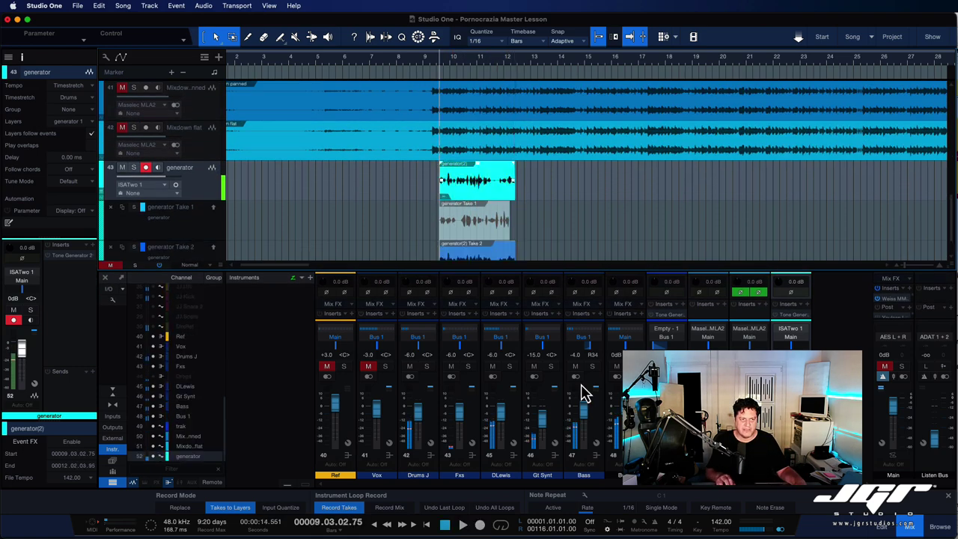
# Switch to the Blade Runner JGRStudios song and show its mixer
pyautogui.hscroll(1, 505, 210)
pyautogui.press('space')
pyautogui.press('F3')
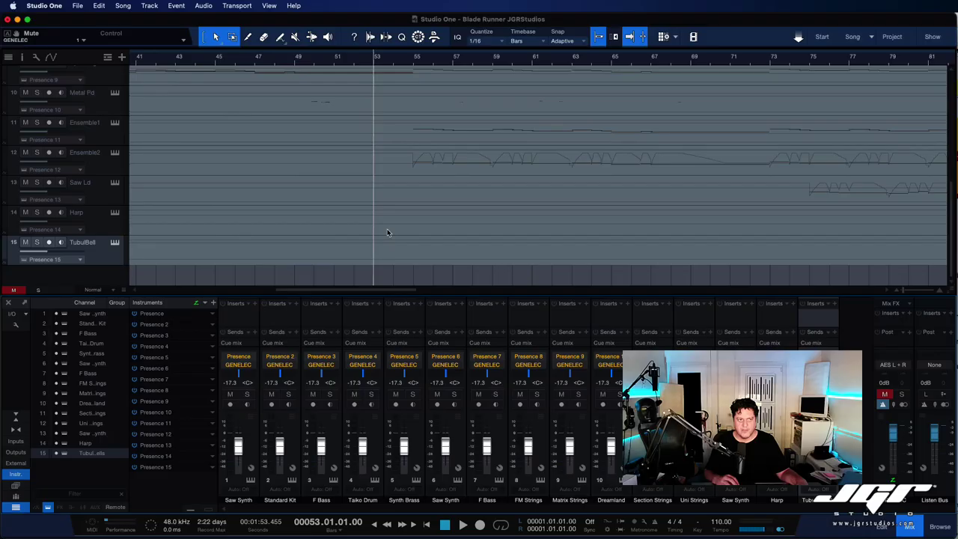
# Play and stop the song from bars 53 and 56.4 to check the playhead's stop behavior, and open the transport playback options
pyautogui.press('space')
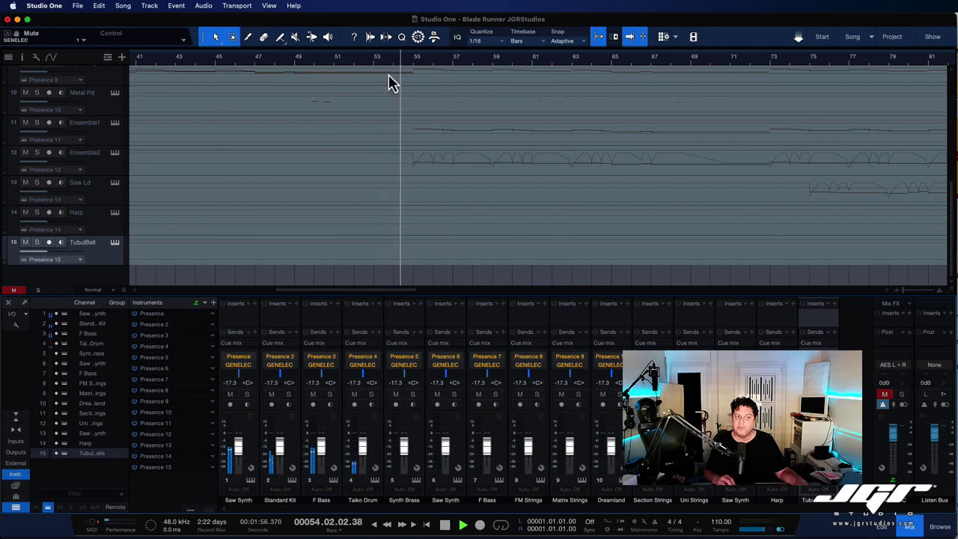
pyautogui.click(374, 59)
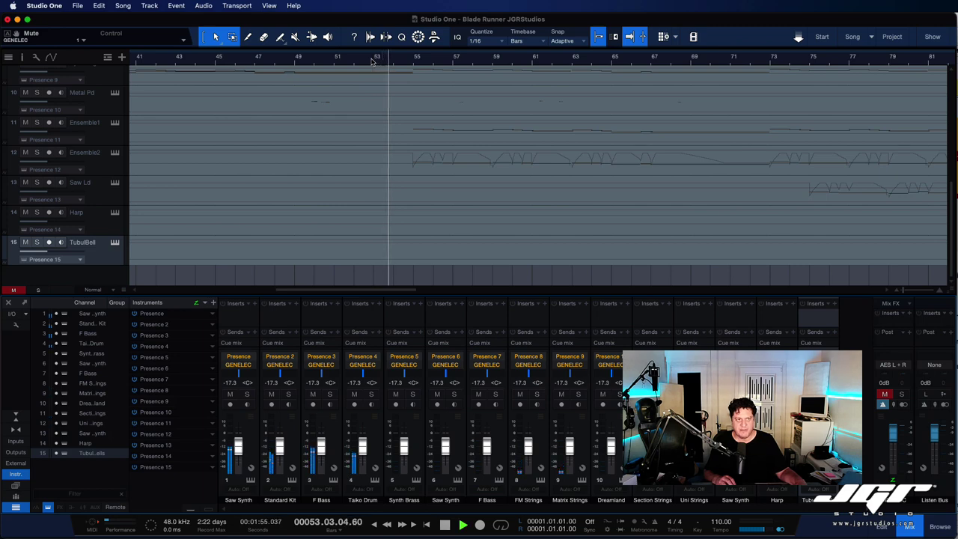
pyautogui.press('space')
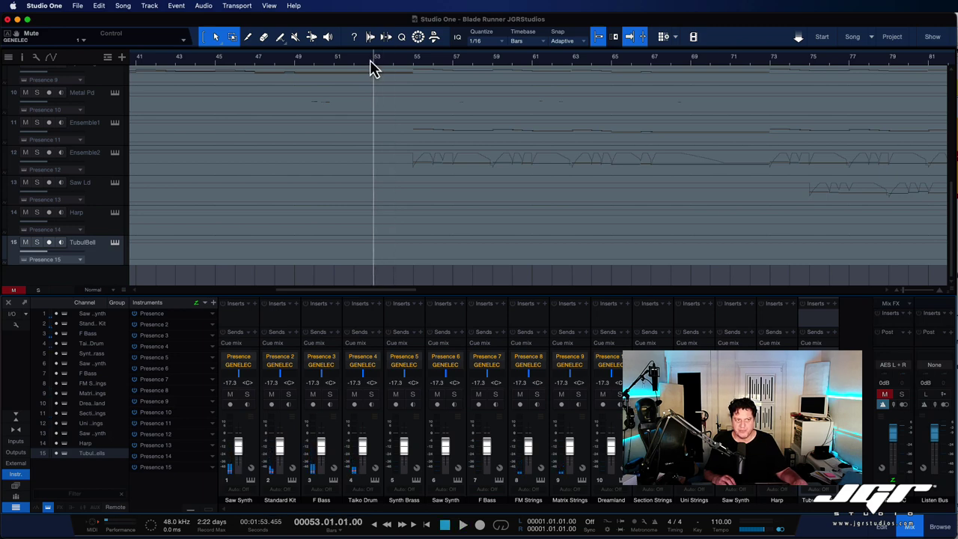
pyautogui.click(451, 69)
pyautogui.press('space')
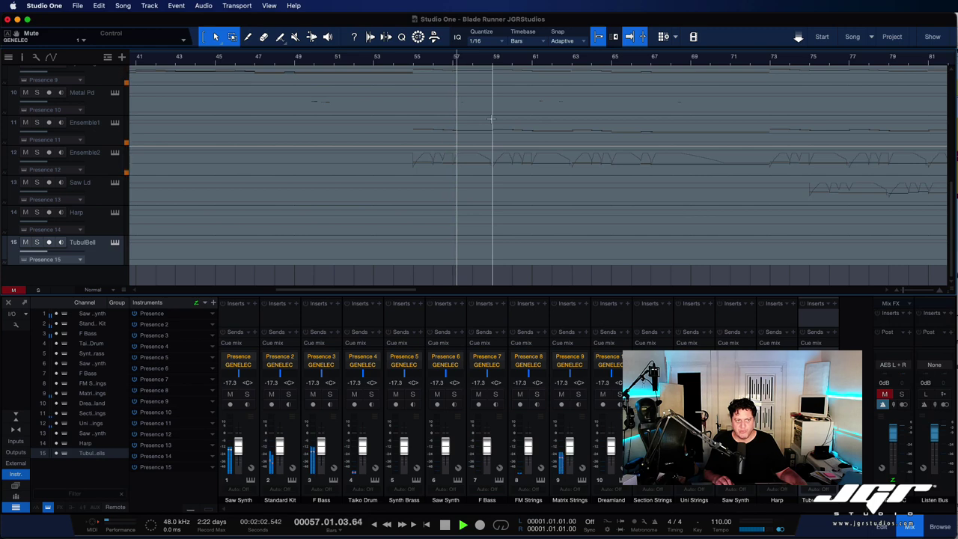
pyautogui.press('space')
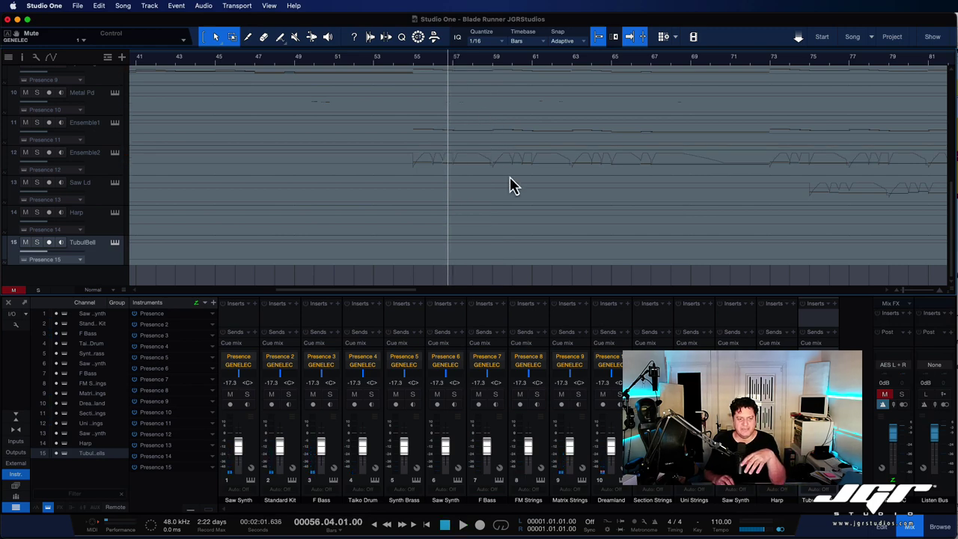
pyautogui.rightClick(480, 526)
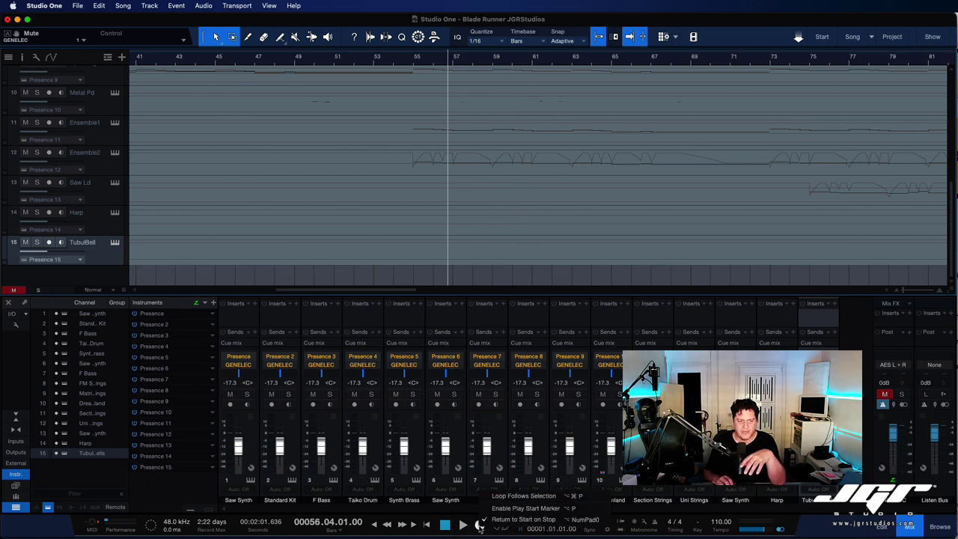